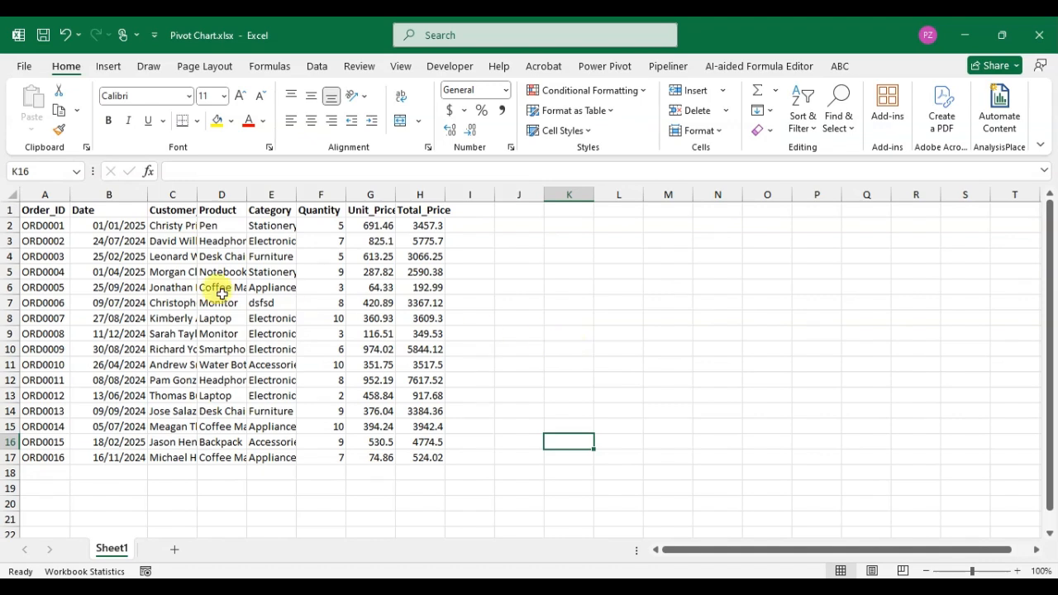
- Create a PivotChart on a new worksheet from the order data in Sheet1 range A1:H17
drag(40, 210, 425, 457)
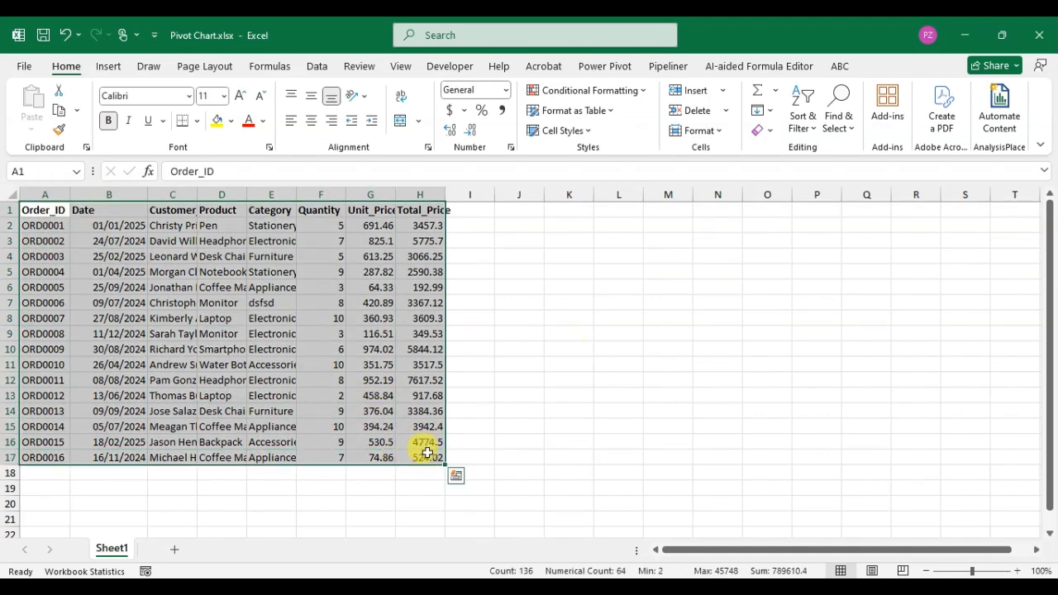
click(211, 301)
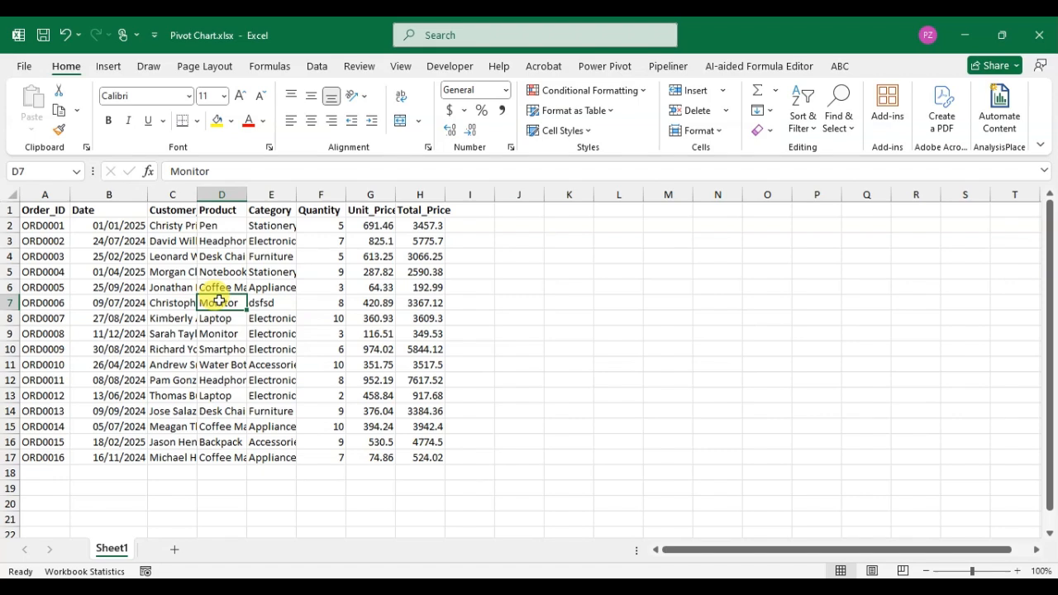
key(ctrl+a)
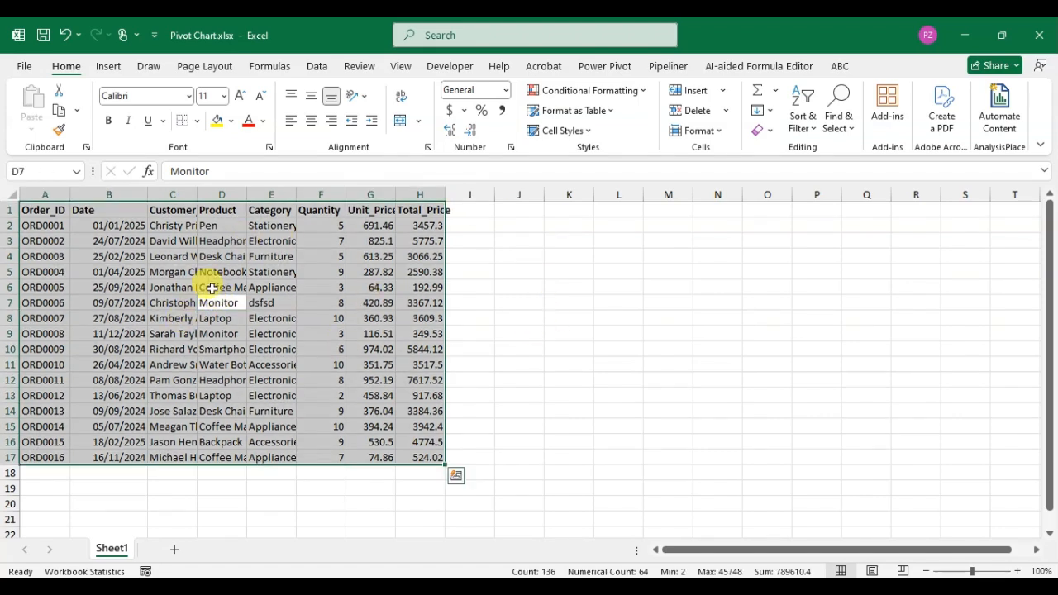
click(108, 66)
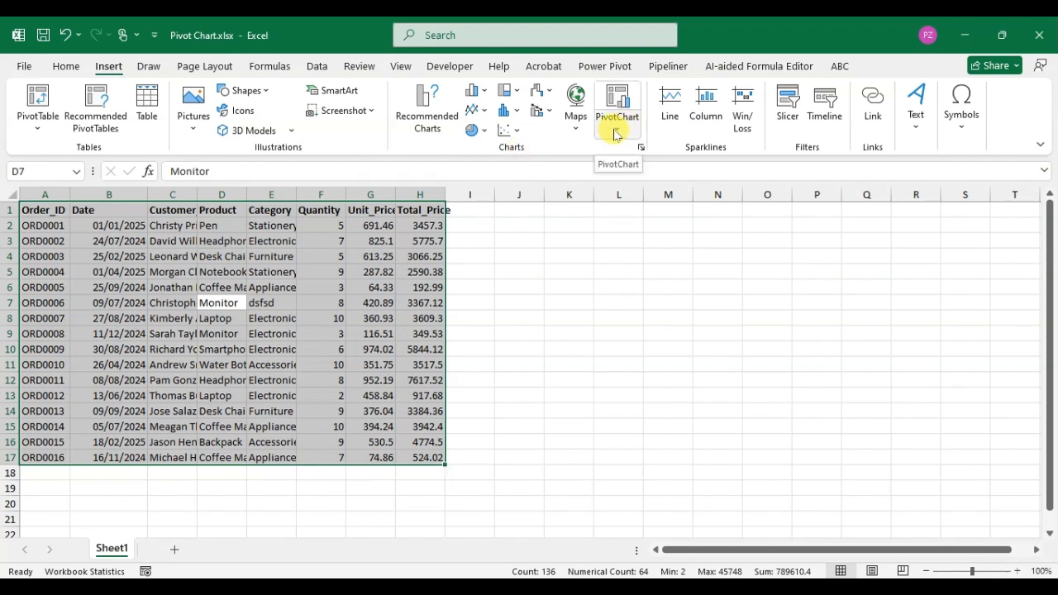
click(615, 132)
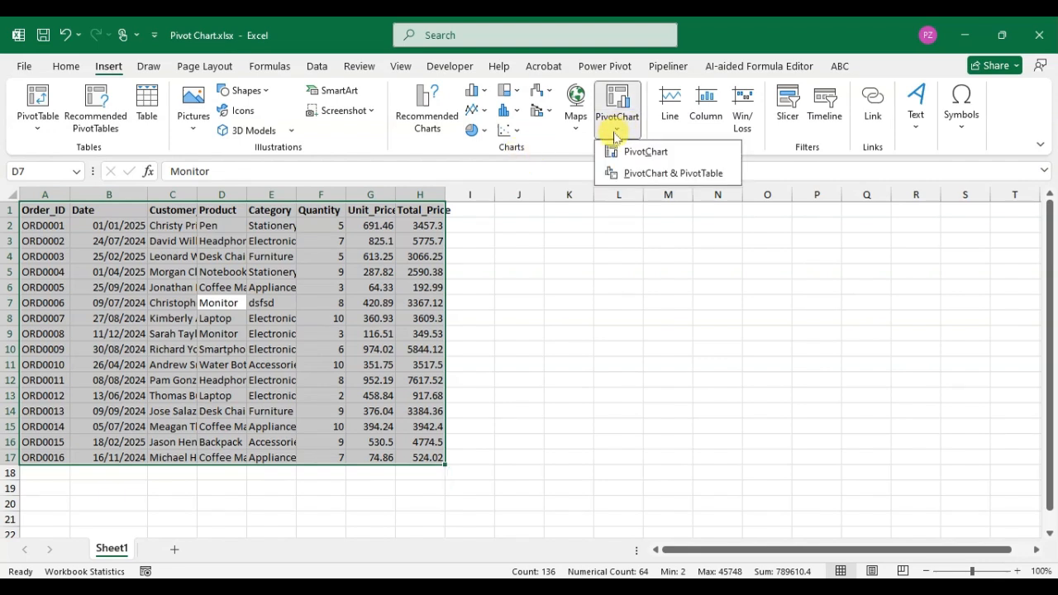
click(661, 152)
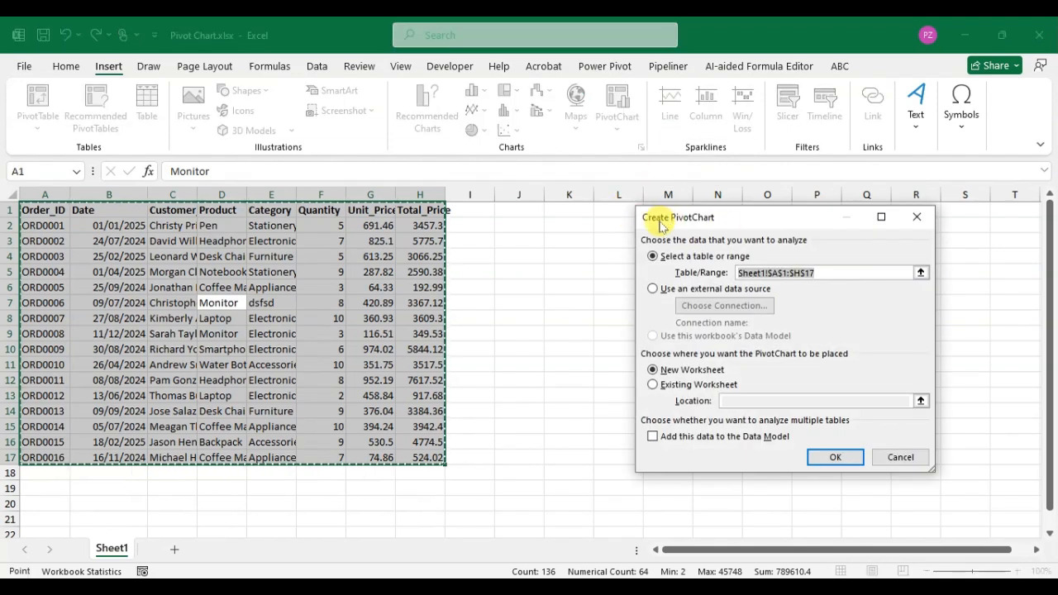
drag(759, 224, 717, 209)
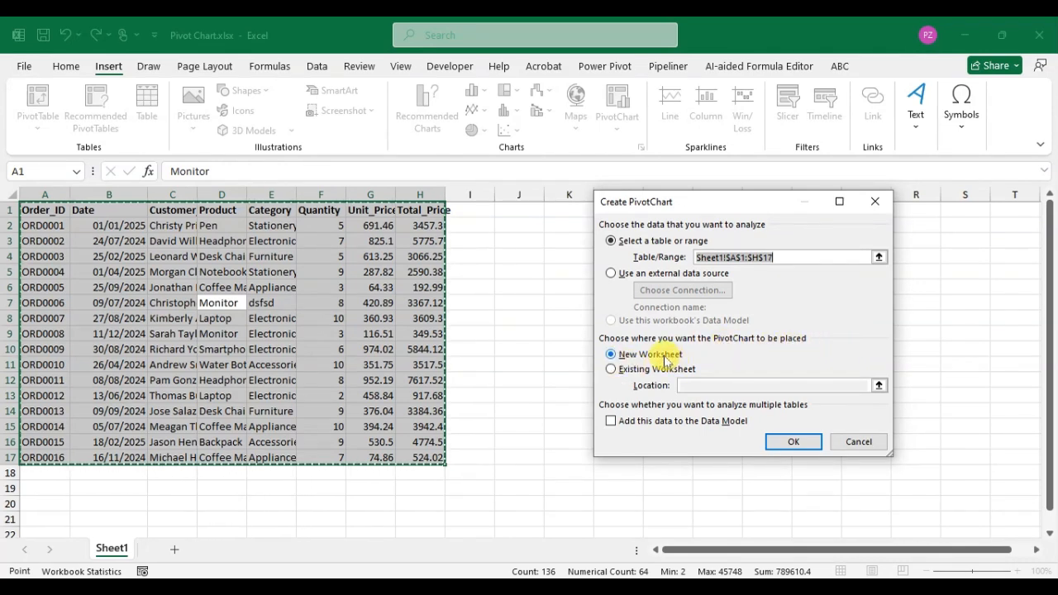
click(799, 441)
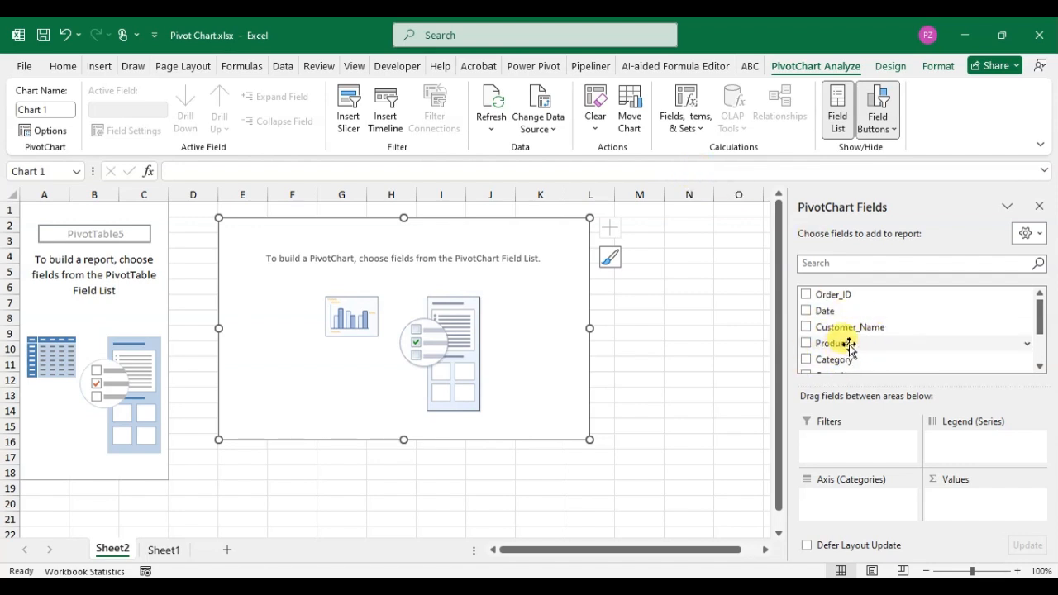
- Assign Product to the axis, Unit_Price to the values and Date to the filters, and enlarge the chart
drag(832, 348, 855, 488)
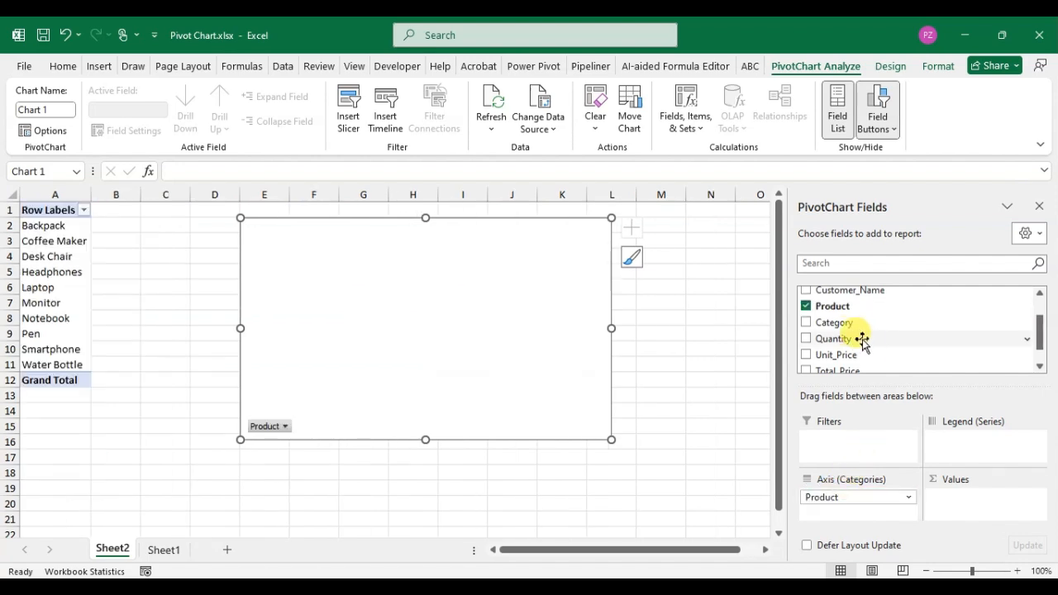
scroll(856, 336, down, 1)
mouse_move(843, 331)
mouse_down()
mouse_move(987, 524)
mouse_move(983, 504)
mouse_up()
scroll(883, 344, up, 1)
drag(825, 311, 843, 447)
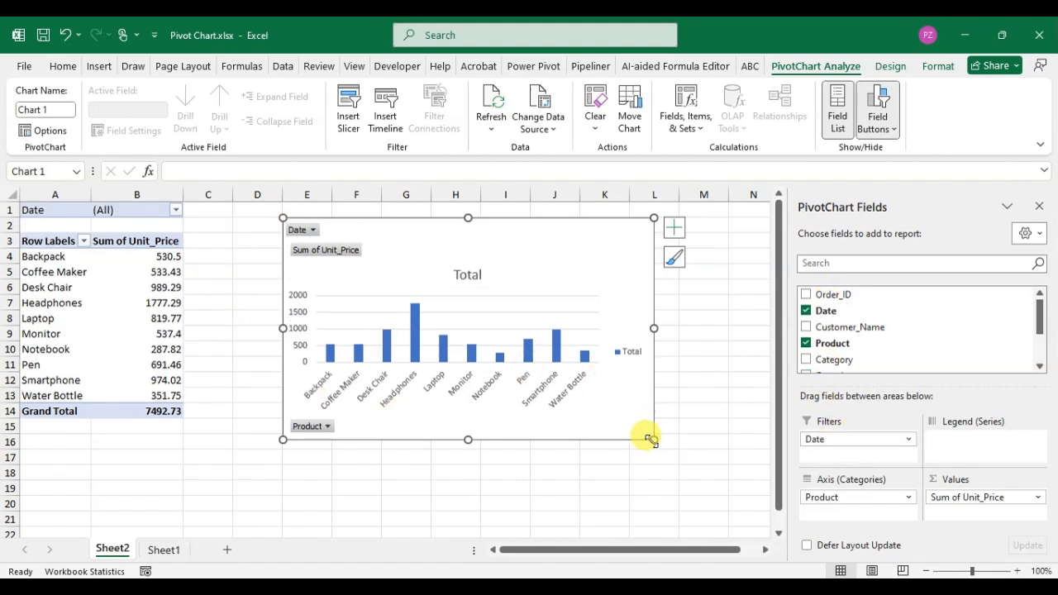
drag(649, 439, 759, 524)
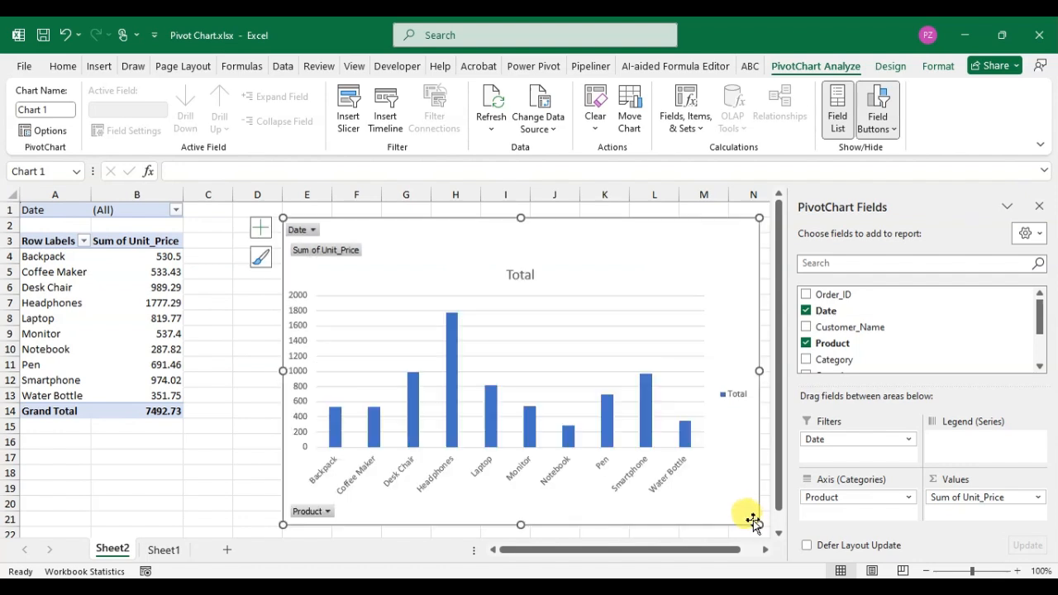
- Filter the PivotChart to the single date 24/07/2024
click(313, 231)
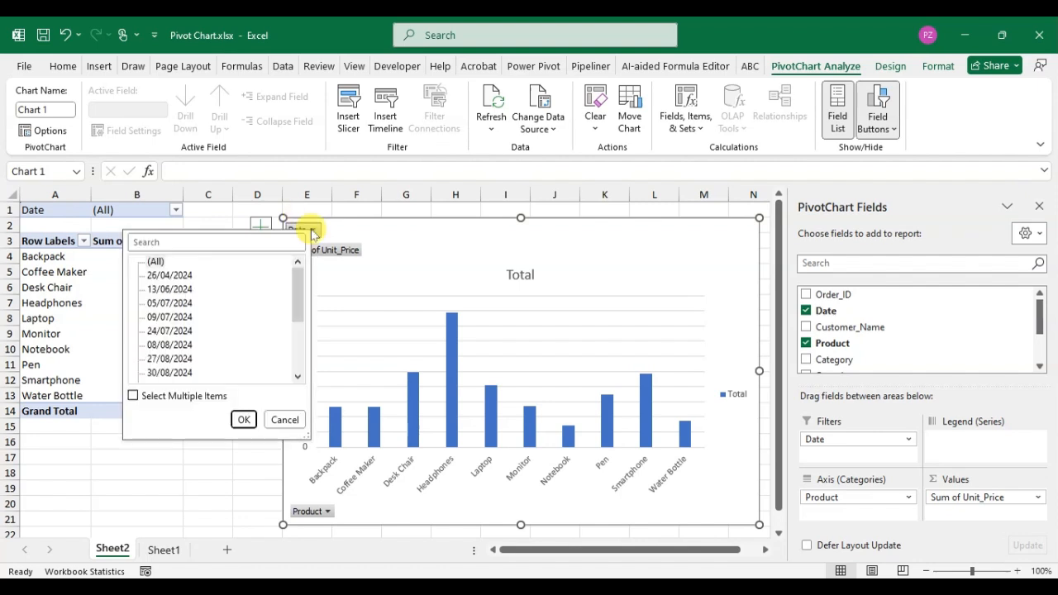
click(169, 331)
click(243, 419)
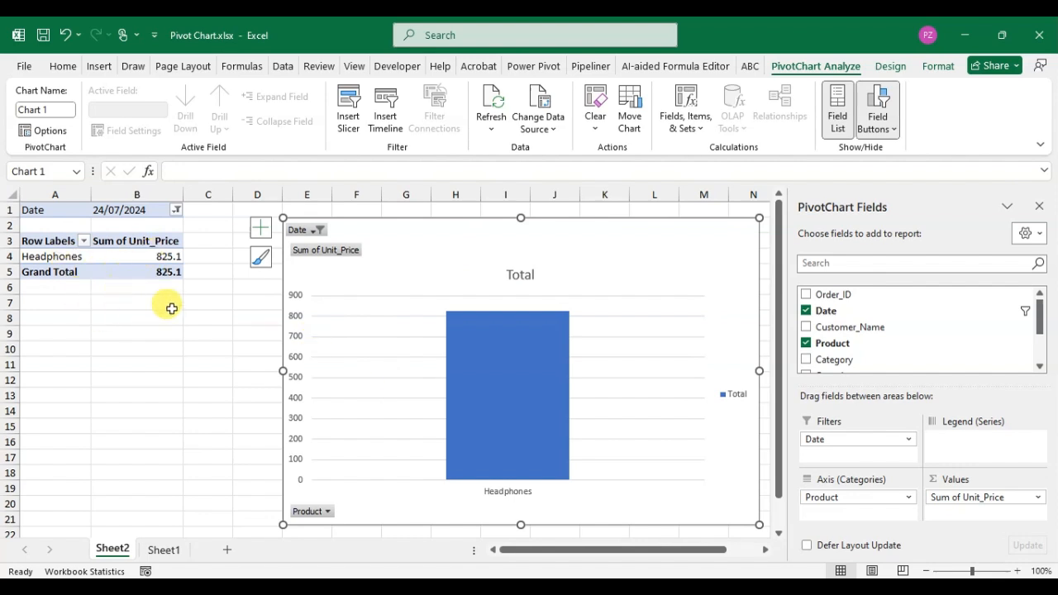
- Extend the Date filter to multiple items, adding 05/07/2024, 09/07/2024 and 08/08/2024 to 24/07/2024
click(316, 231)
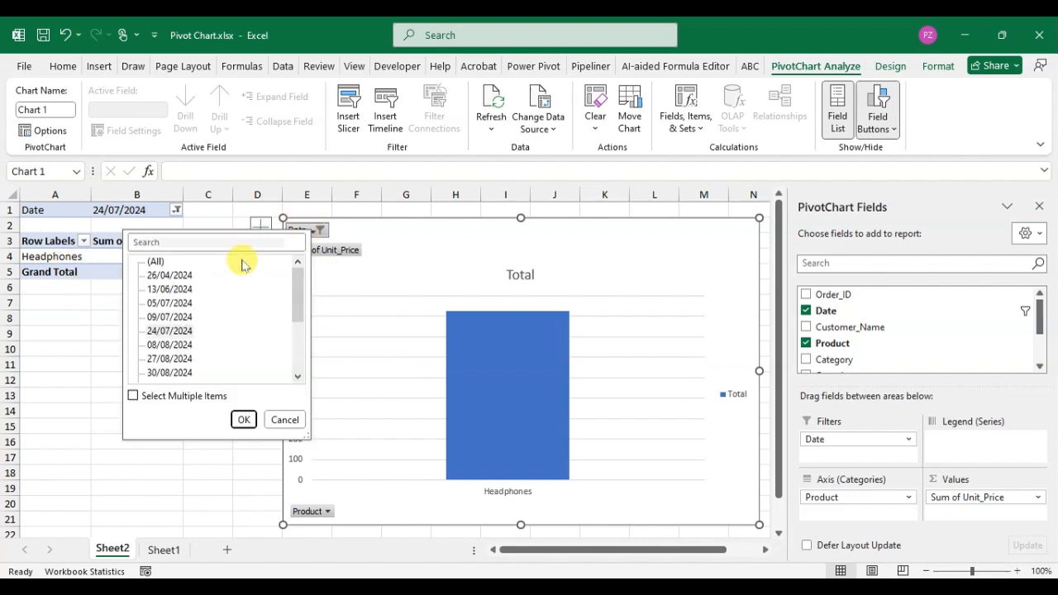
click(133, 396)
click(149, 345)
click(150, 317)
click(150, 304)
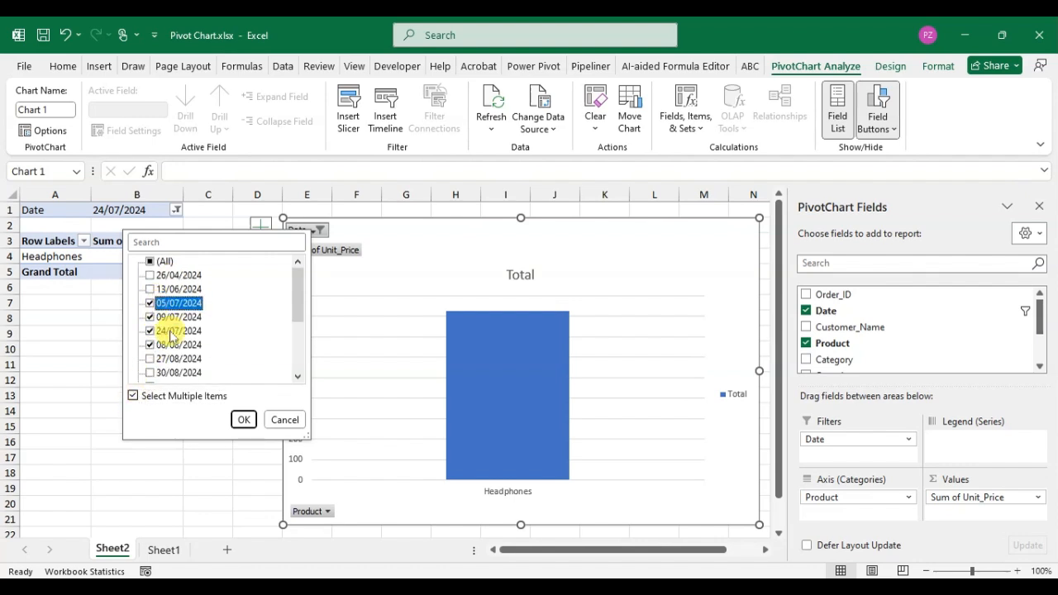
click(242, 420)
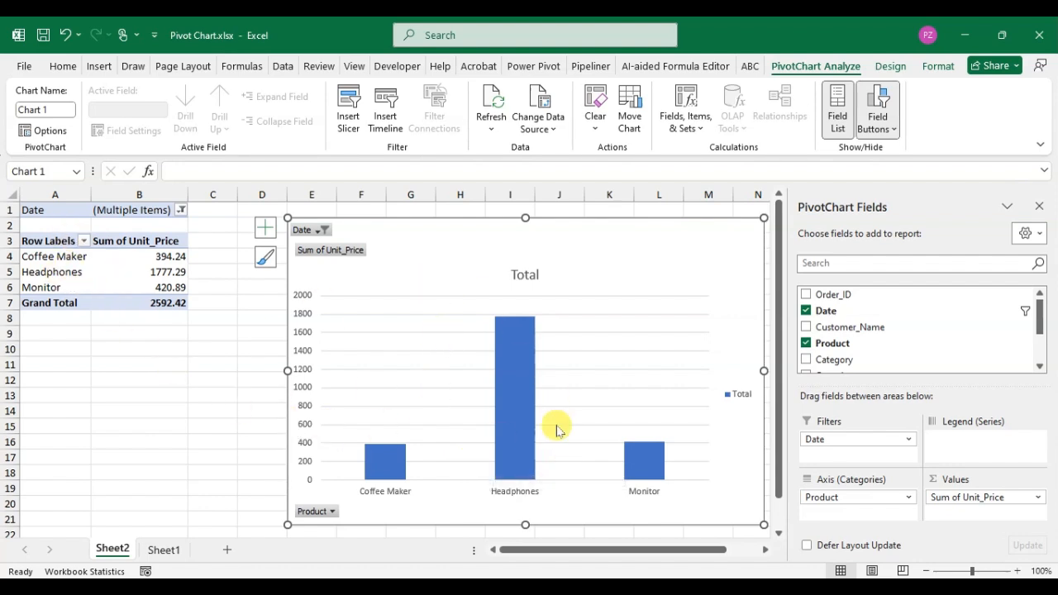
- Reset the PivotChart's Date filter to include all dates
click(315, 232)
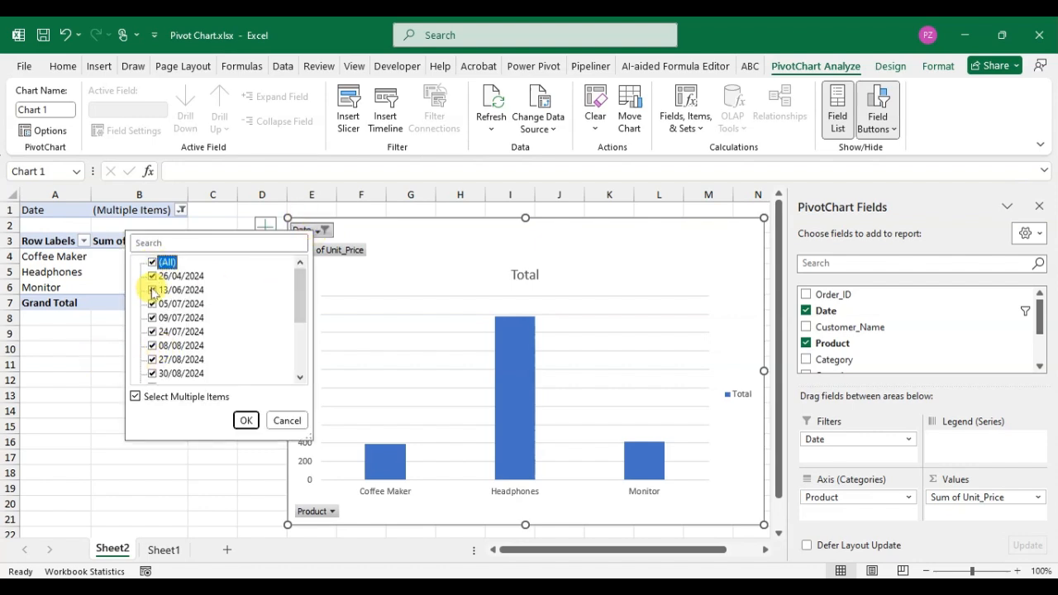
click(246, 420)
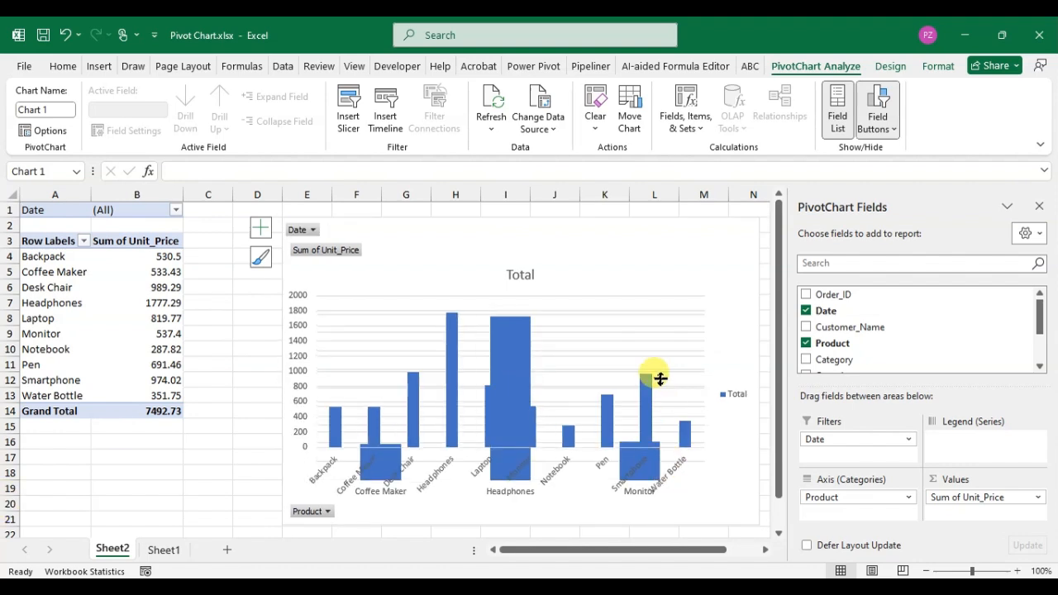
click(461, 435)
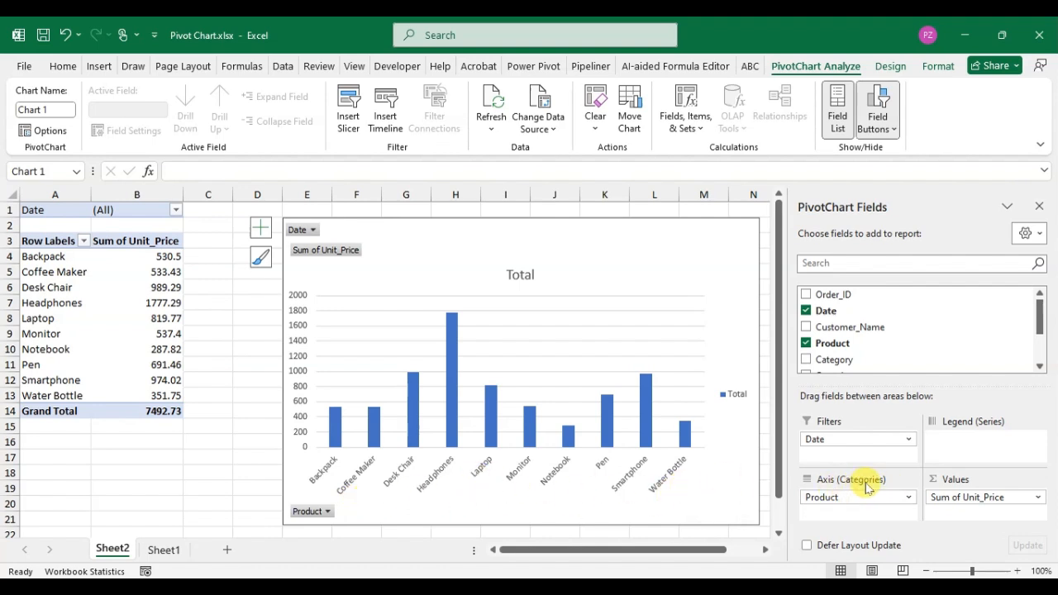
- Replace the Product field on the chart's axis with the Category field
click(910, 499)
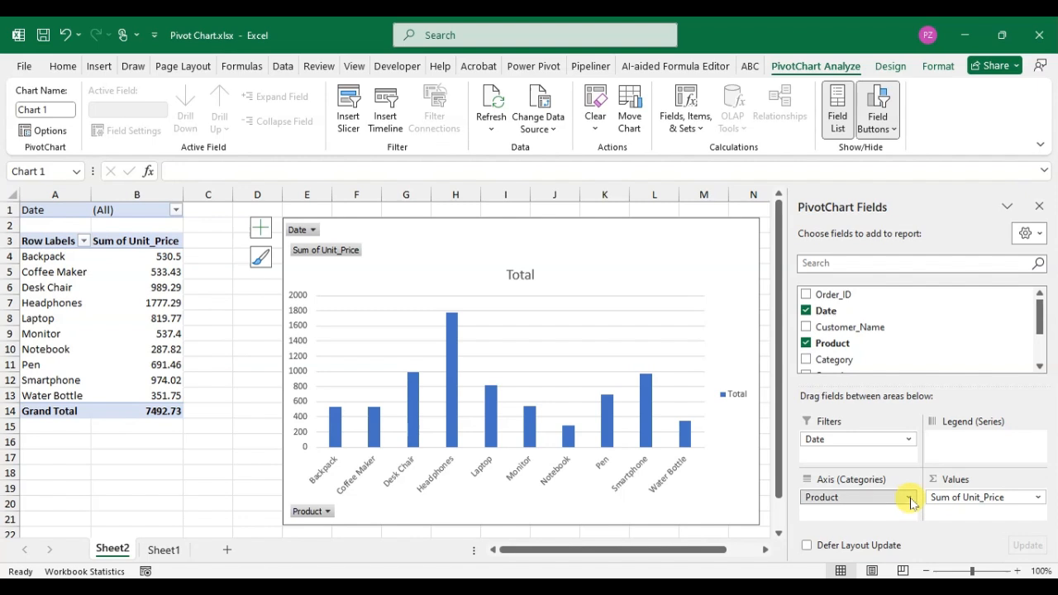
click(866, 465)
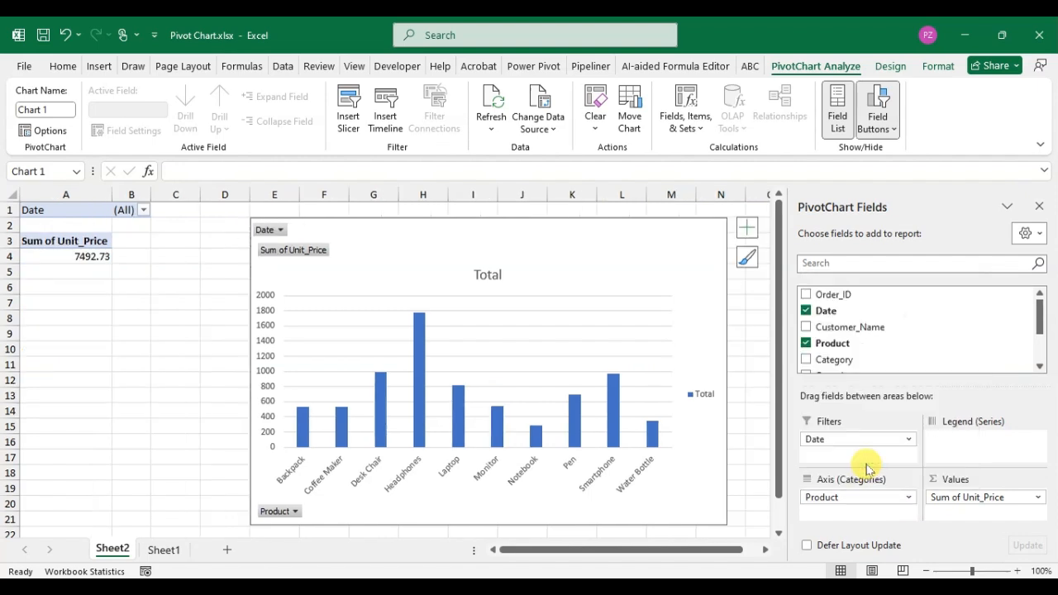
scroll(827, 355, down, 1)
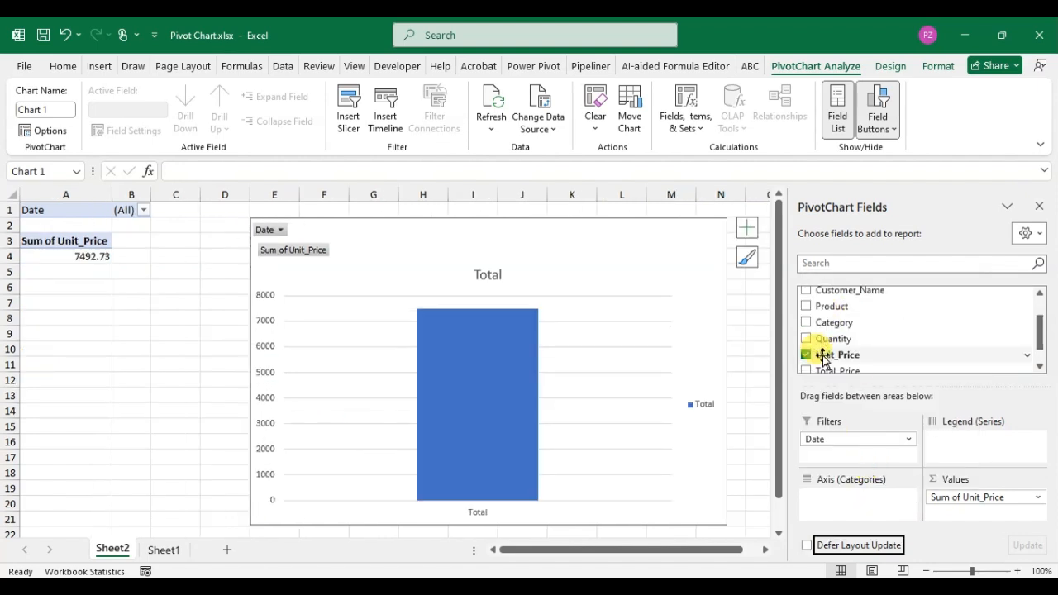
drag(822, 323, 860, 515)
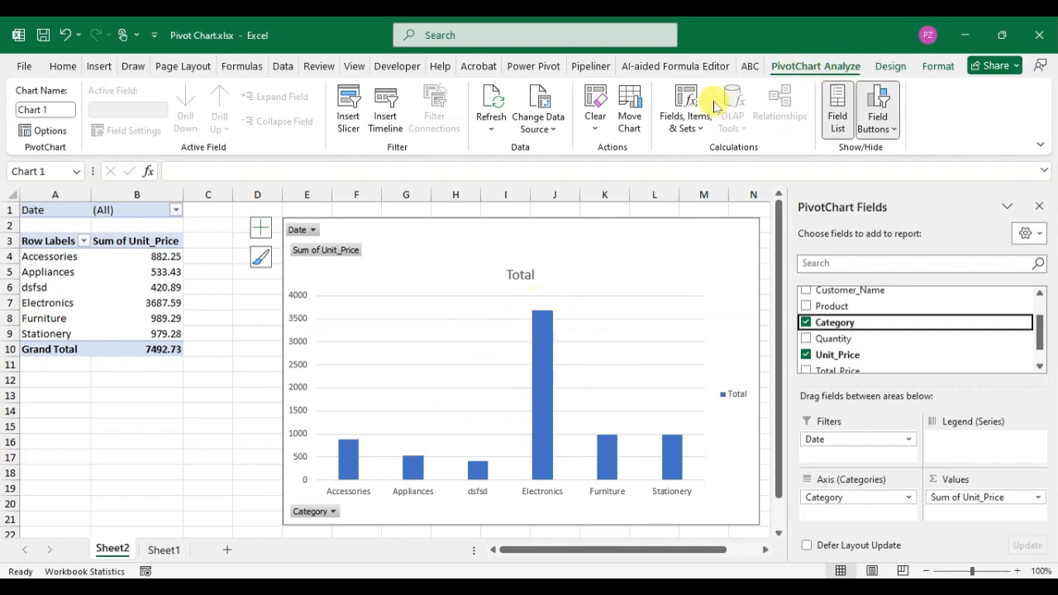
- Insert a slicer for the Product field and place it just beyond the chart's right edge
click(351, 116)
click(351, 116)
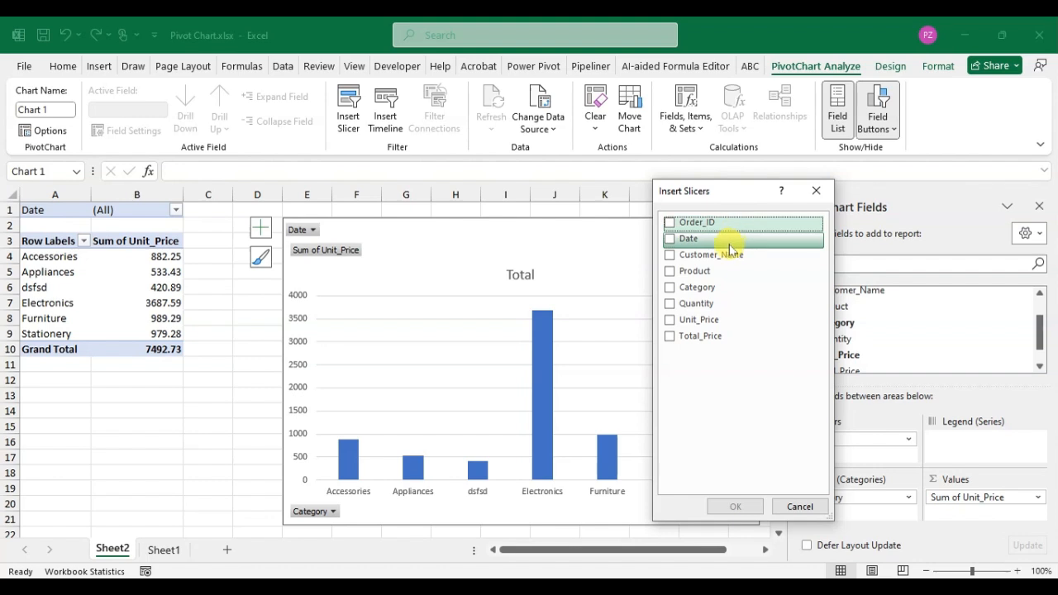
click(669, 273)
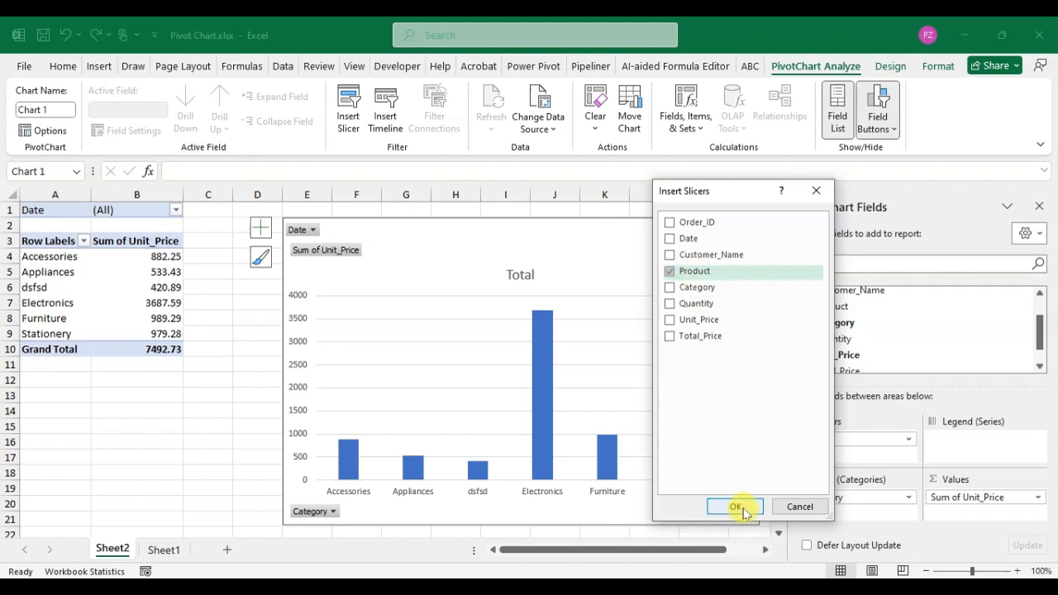
click(736, 507)
drag(377, 283, 815, 231)
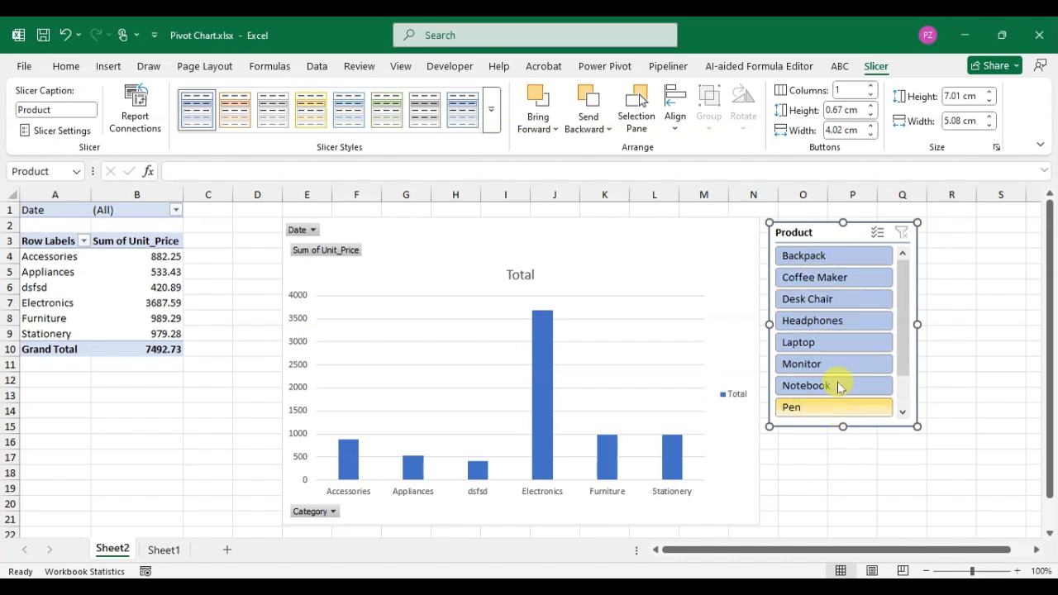
- Filter the chart with the Product slicer to Headphones, Desk Chair, Coffee Maker and Laptop
click(825, 325)
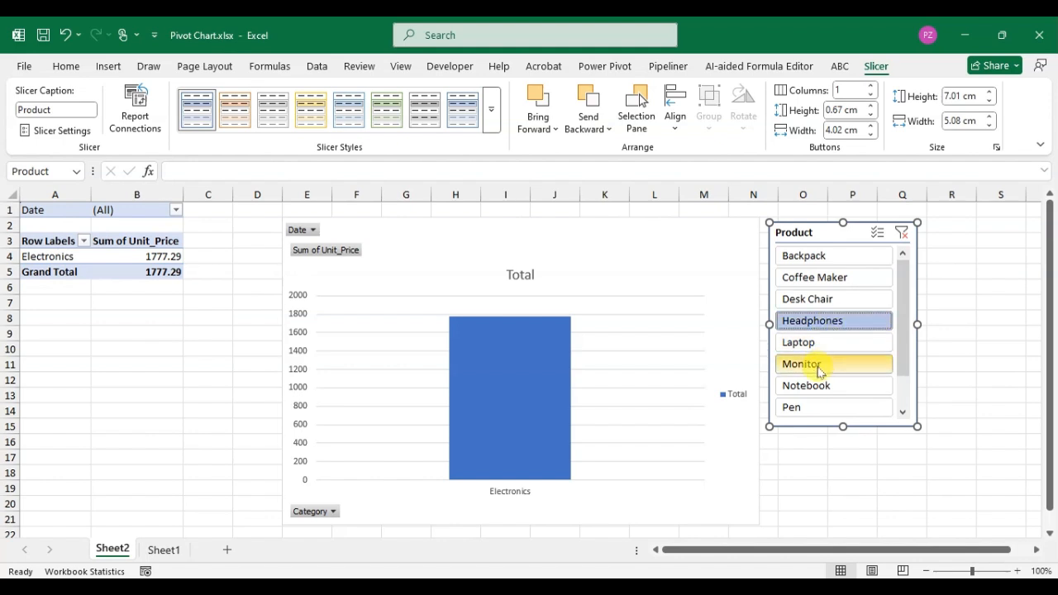
ctrl+click(842, 301)
ctrl+click(841, 284)
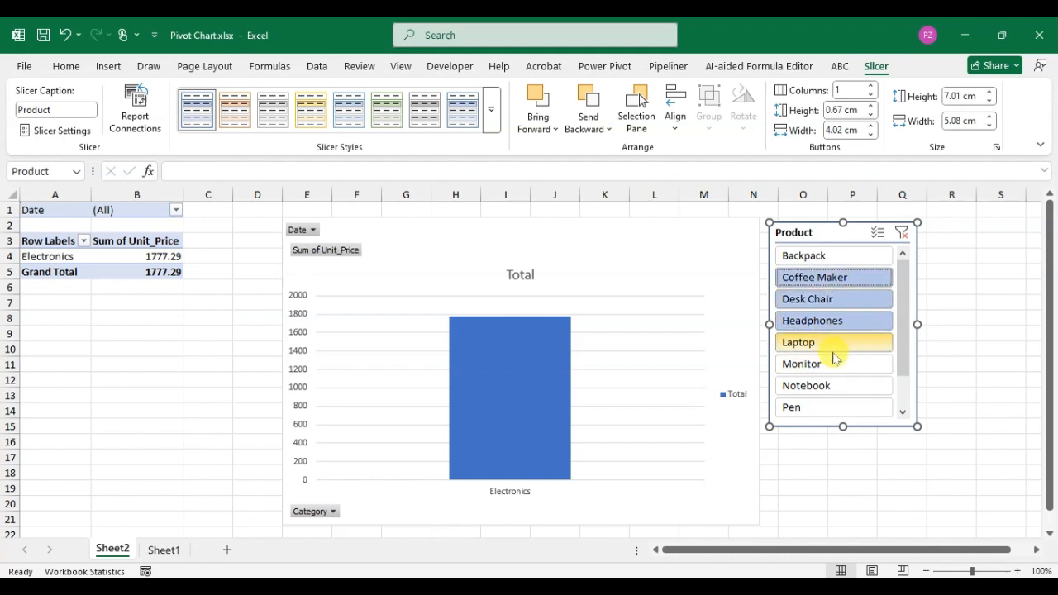
ctrl+click(835, 345)
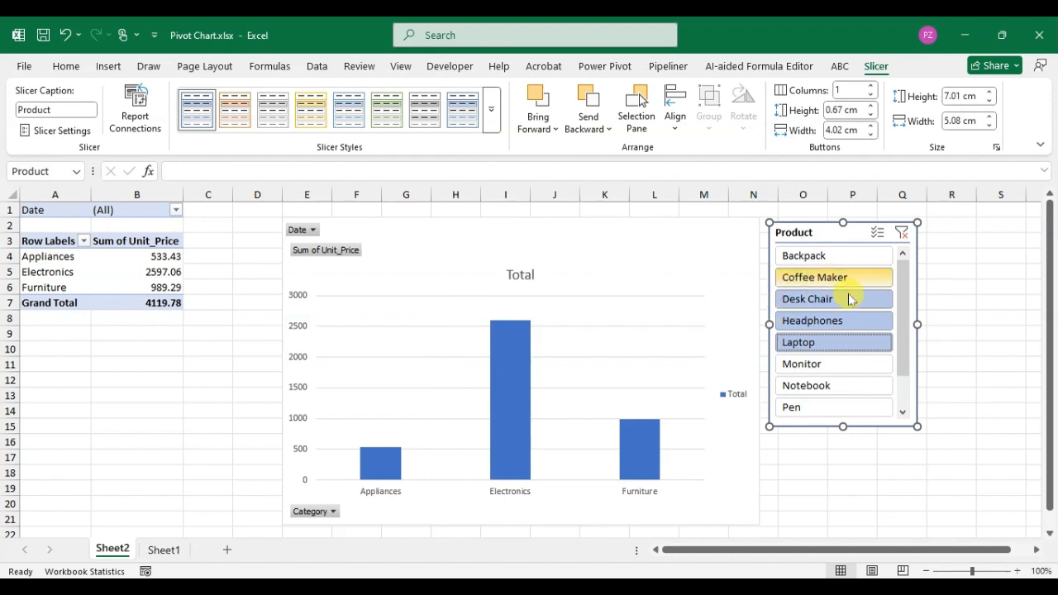
click(822, 299)
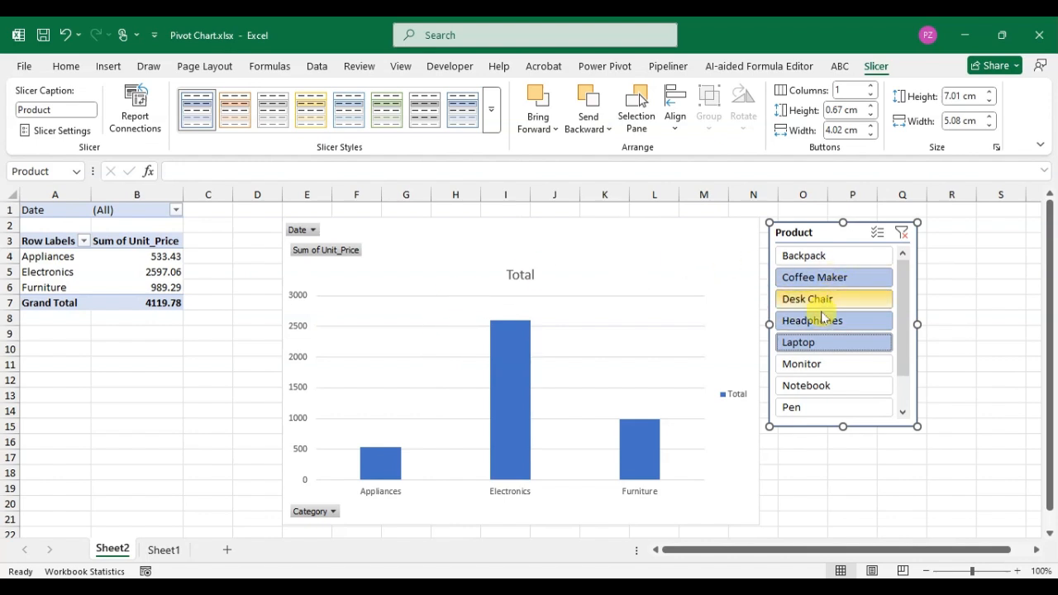
- Apply the chart style with a grey gradient background and data labels inside the columns, and select the column series
click(600, 250)
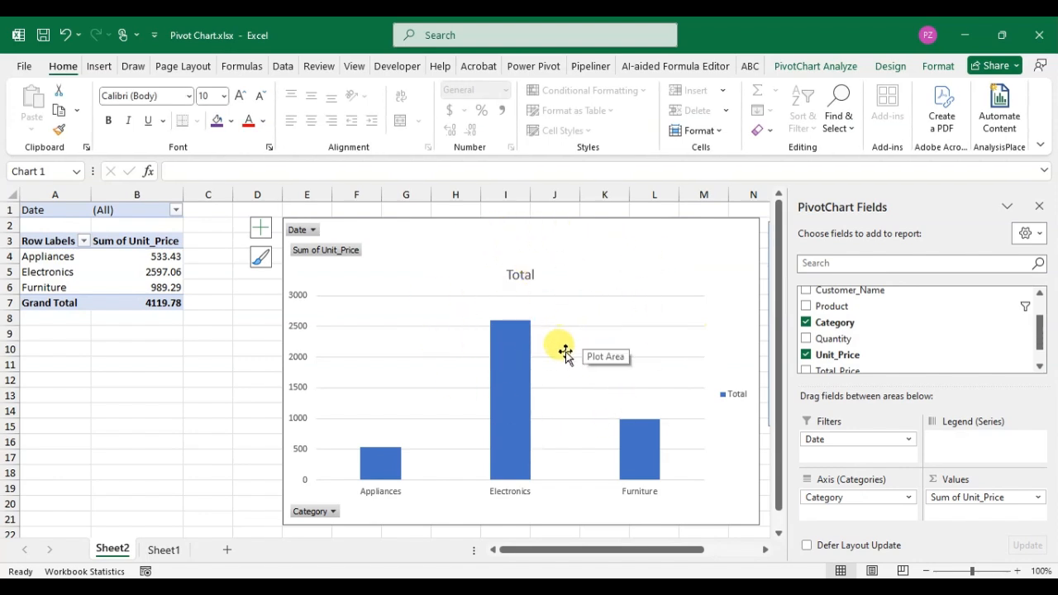
click(888, 66)
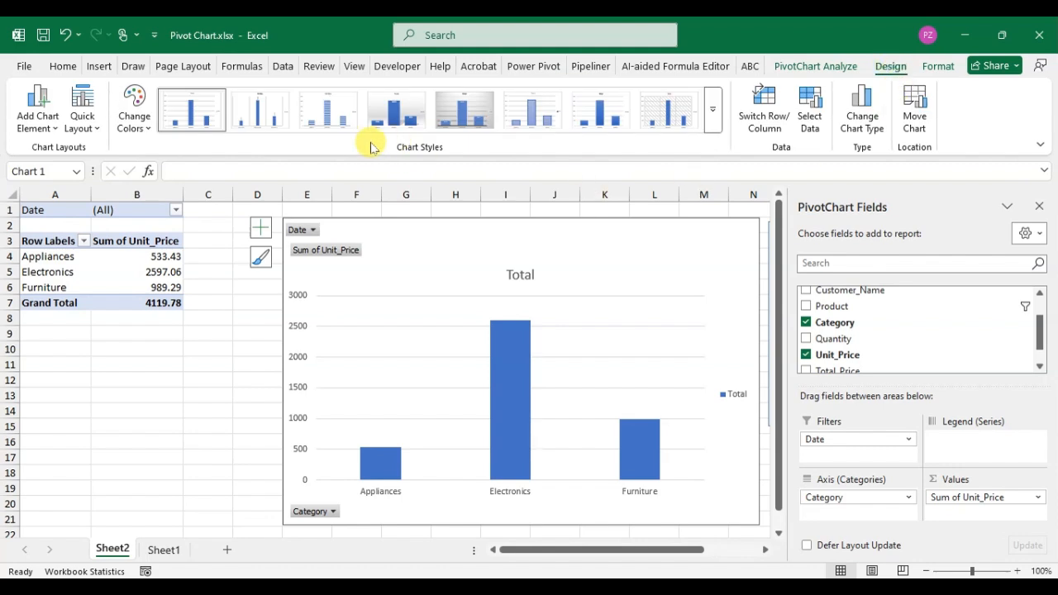
click(716, 121)
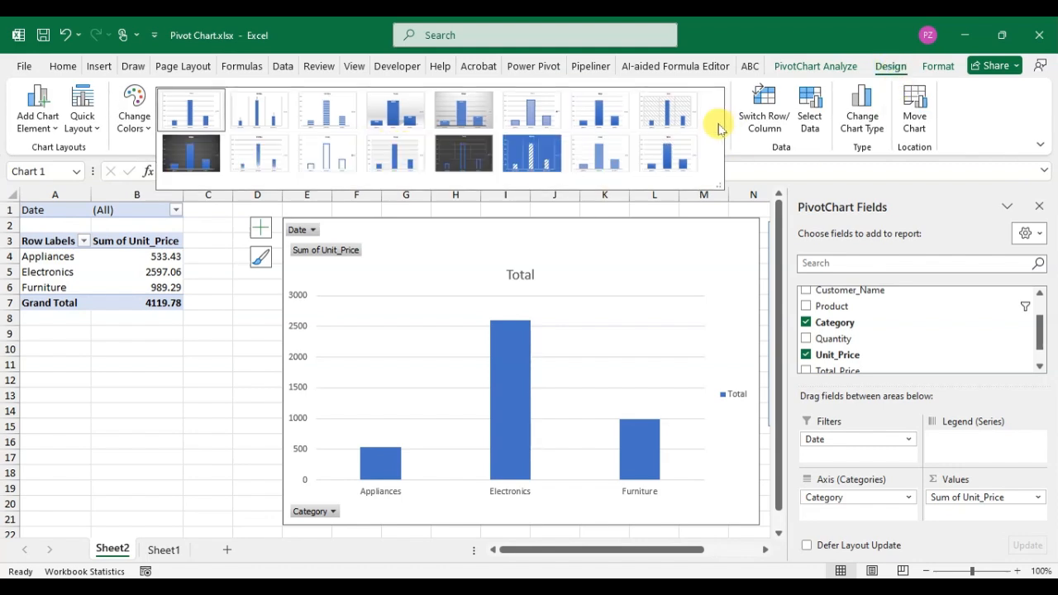
click(478, 110)
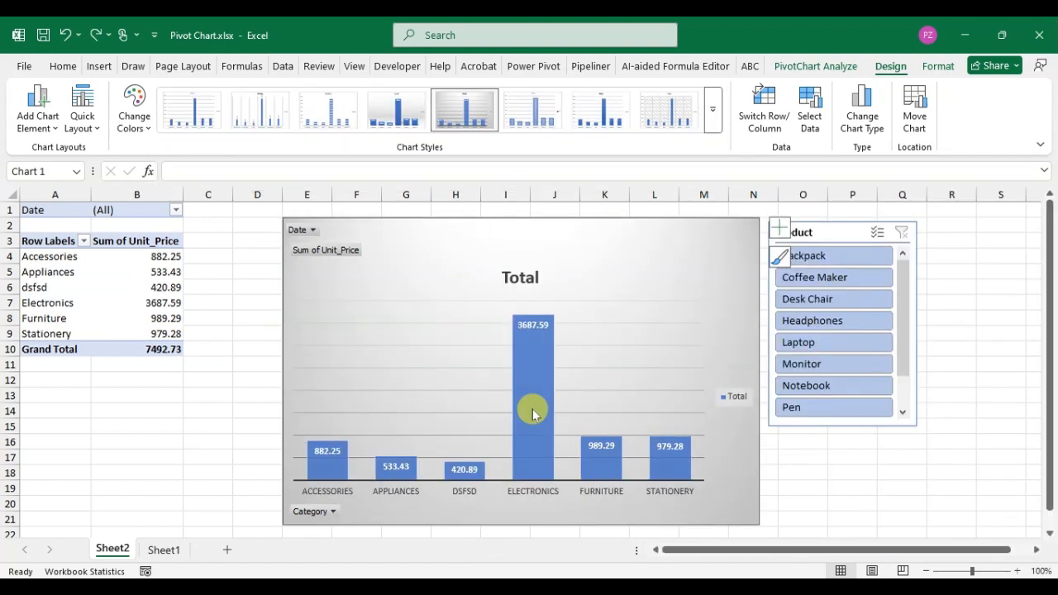
click(533, 352)
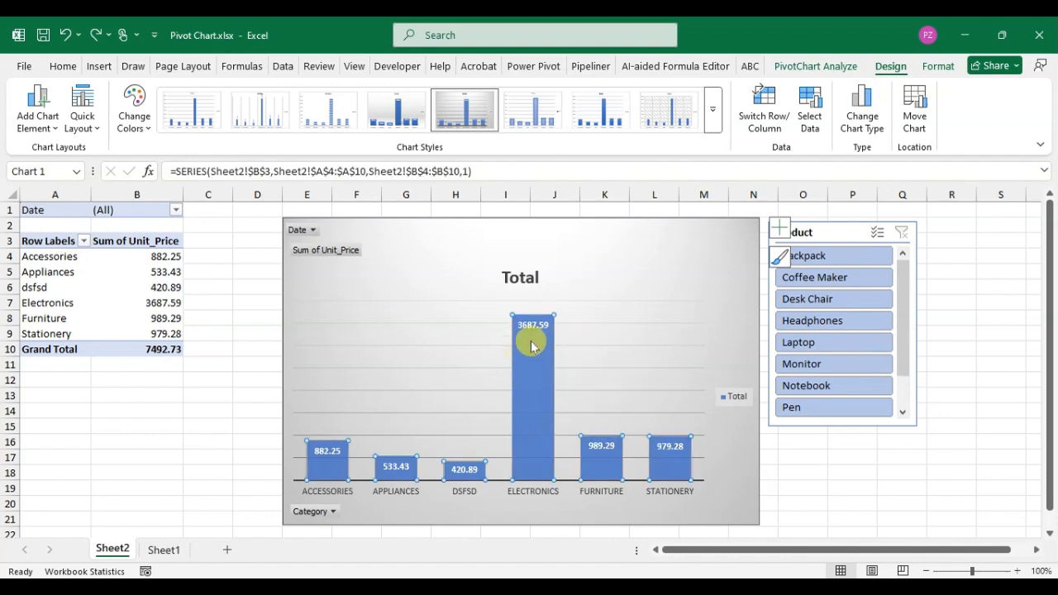
- Fill the chart's column series with the standard red colour
right_click(532, 344)
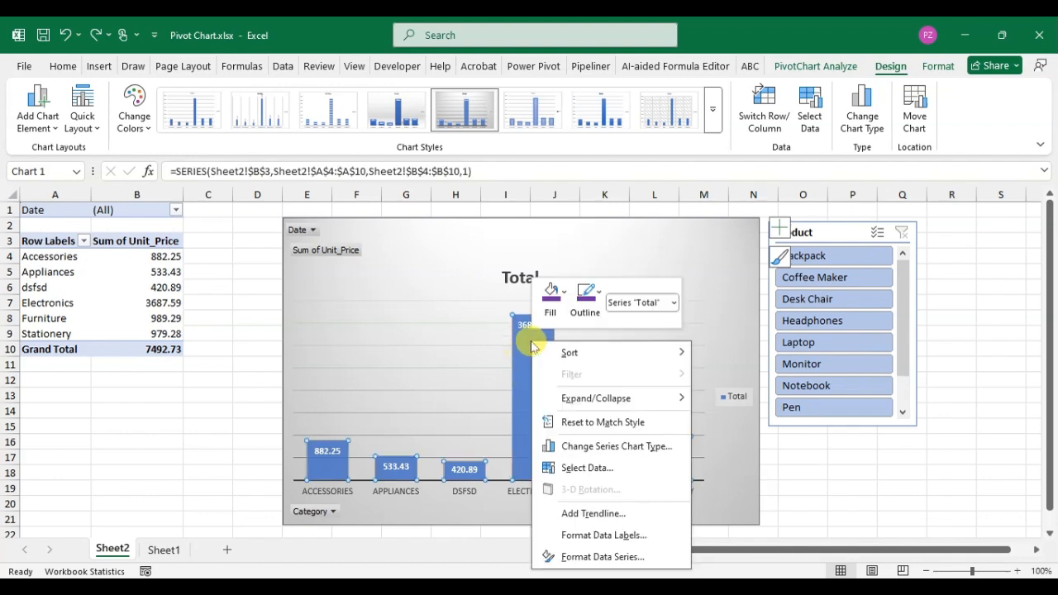
click(565, 298)
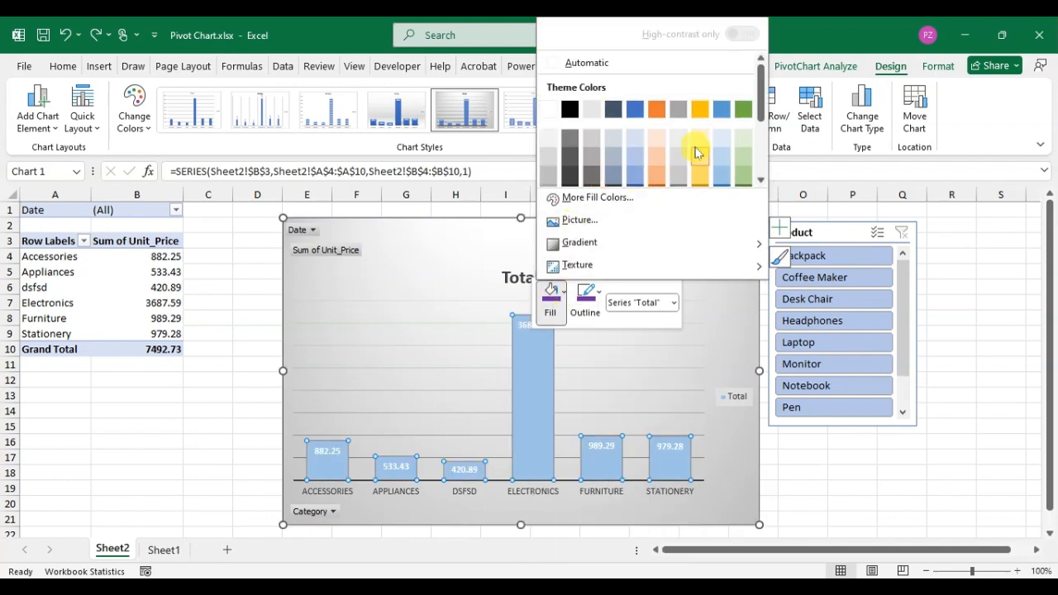
scroll(633, 140, down, 2)
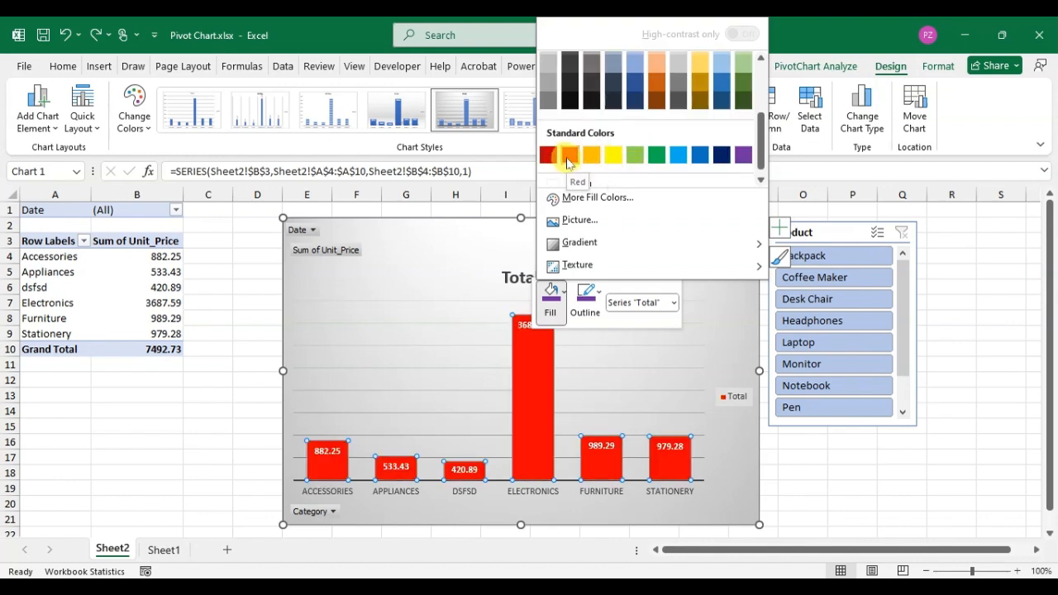
click(567, 157)
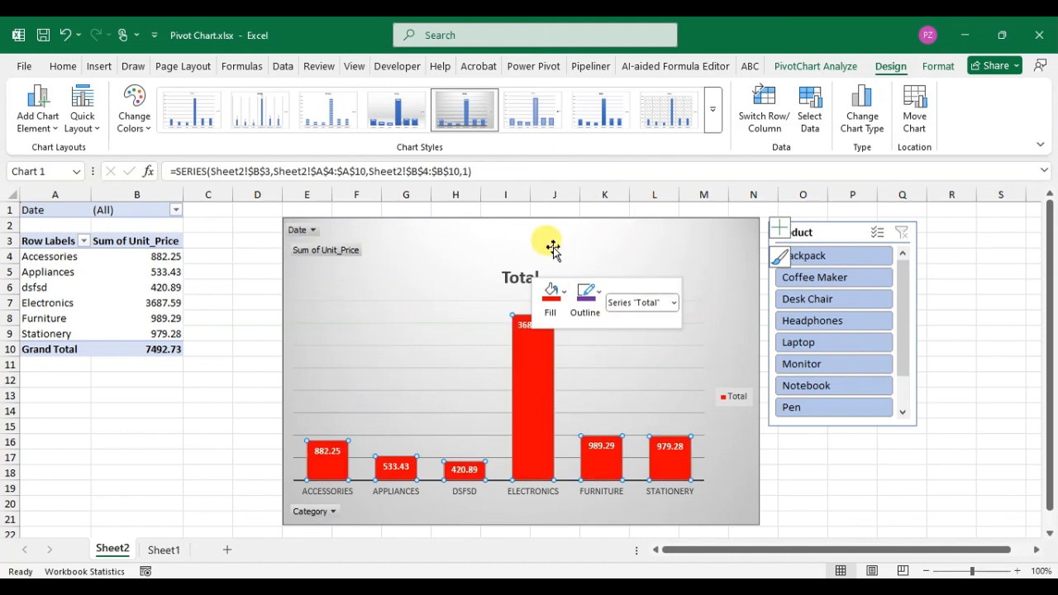
- Fill the chart area with standard yellow and apply the quick layout with a chart title, both axis titles, a value axis and a legend
click(606, 250)
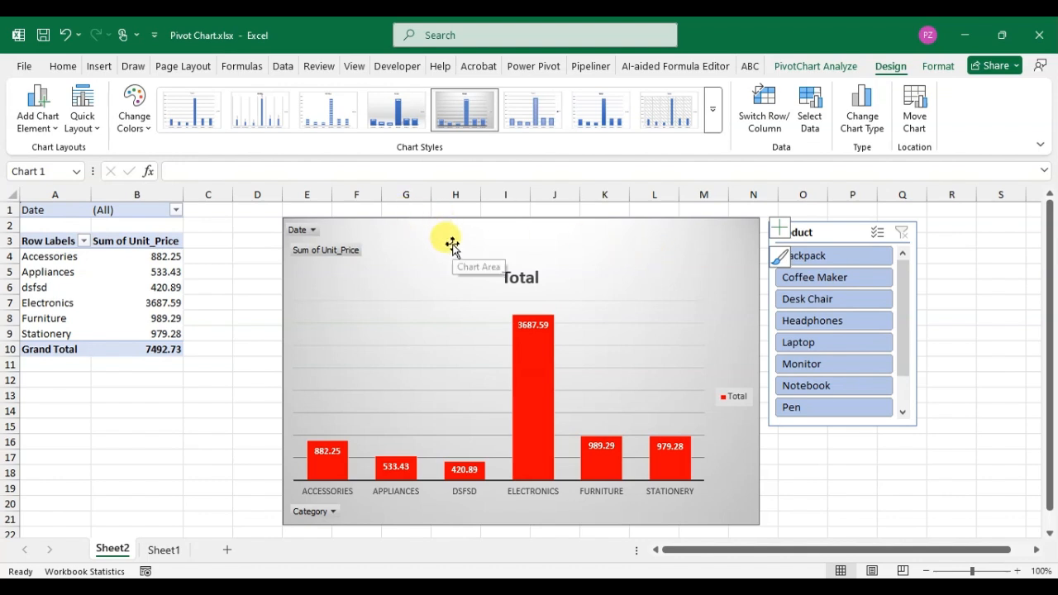
right_click(496, 246)
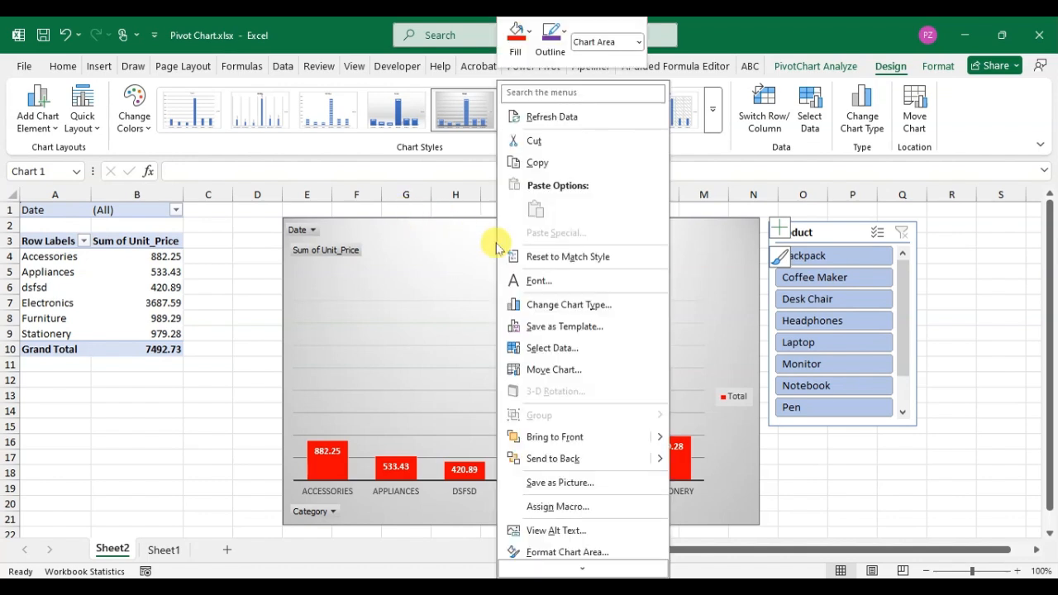
click(515, 35)
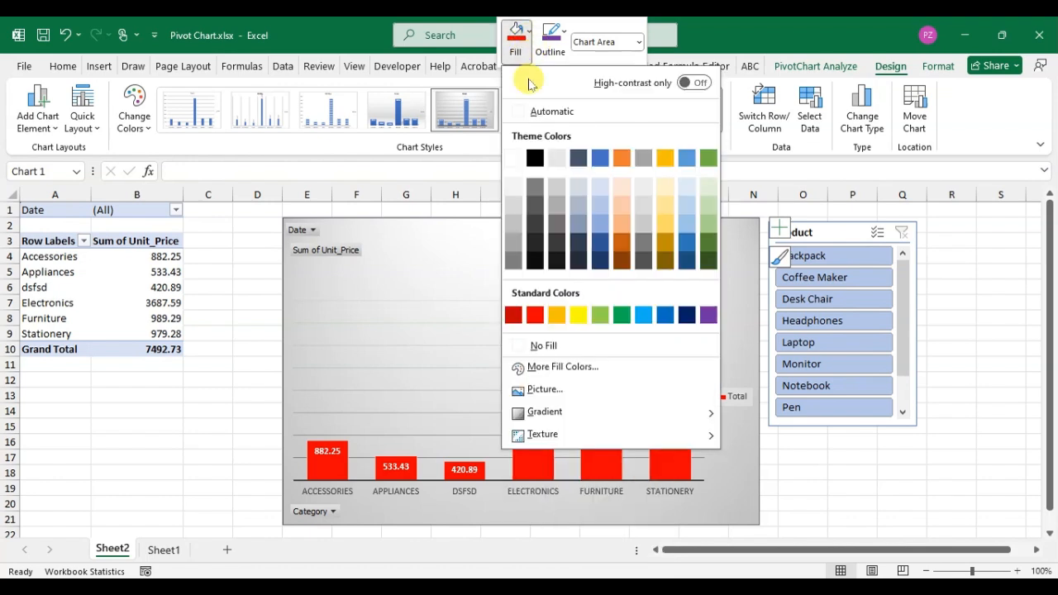
click(577, 321)
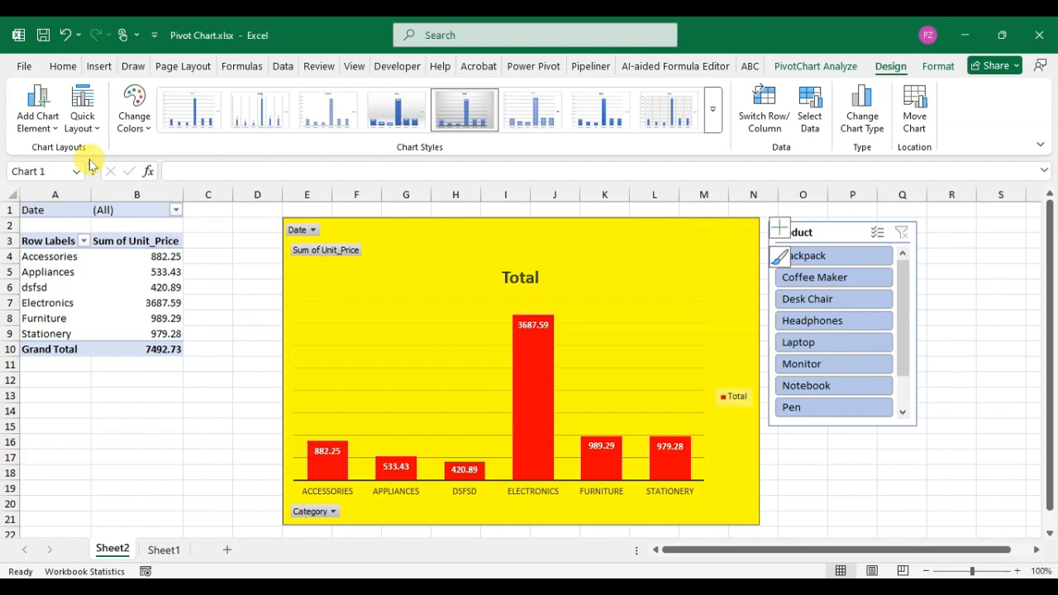
click(89, 123)
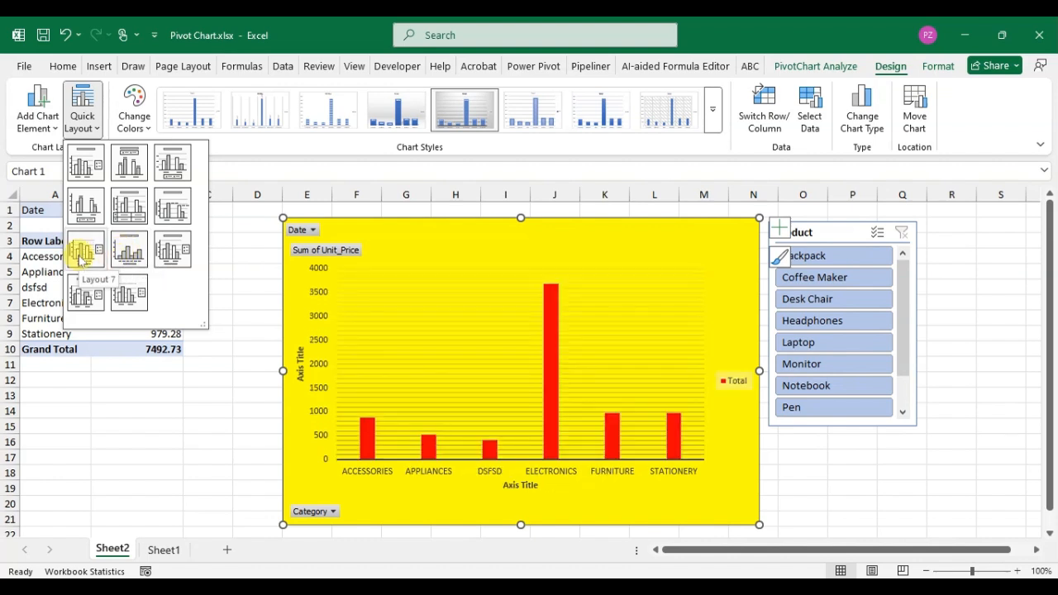
click(175, 253)
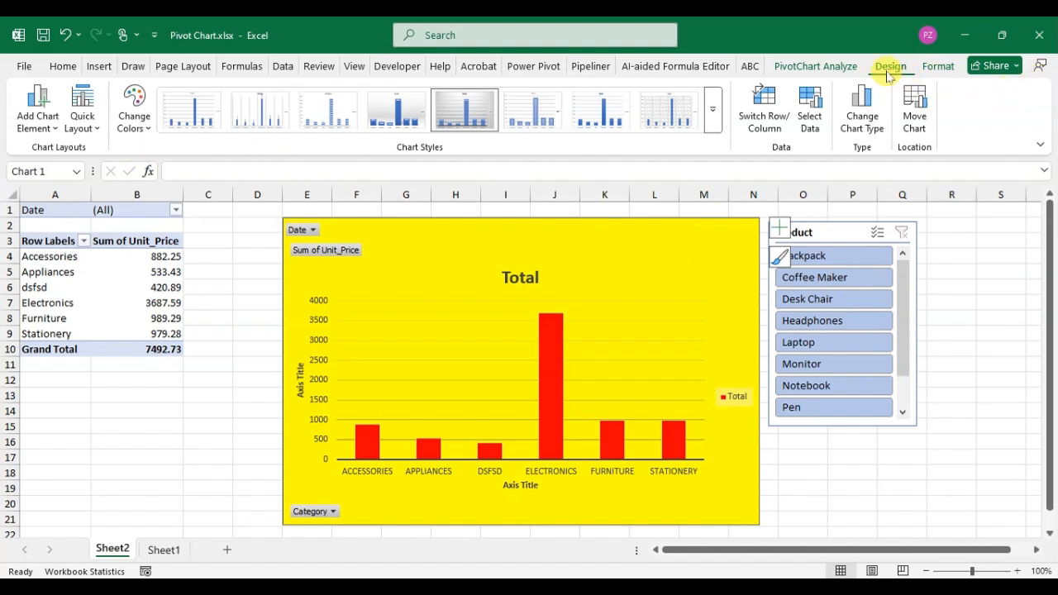
- Move the chart slightly away from the Product slicer to uncover it, and show the PivotChart field list
click(805, 67)
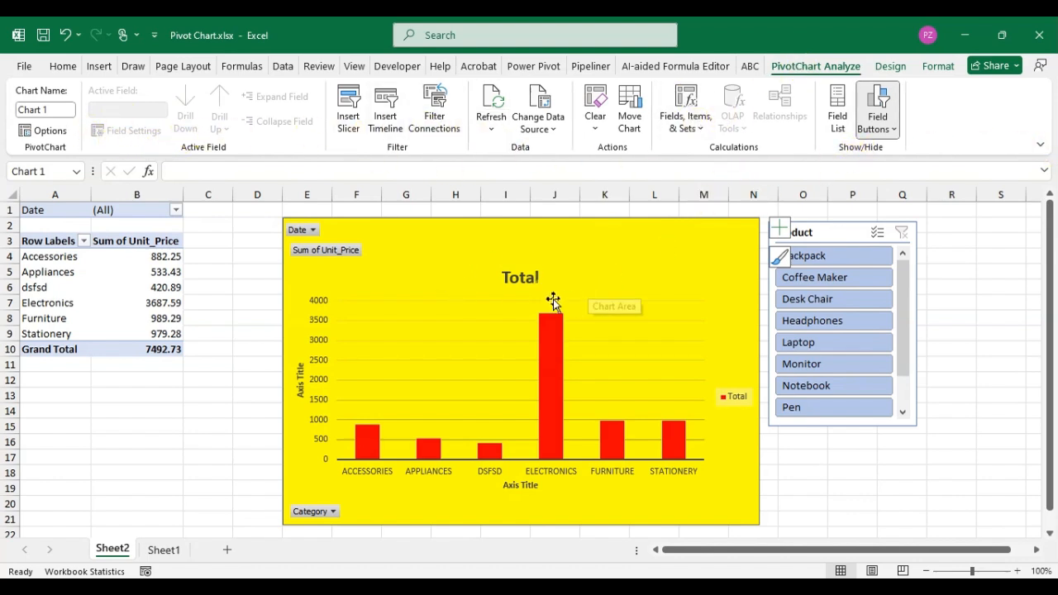
mouse_move(608, 296)
mouse_down()
mouse_move(551, 284)
mouse_move(580, 288)
mouse_up()
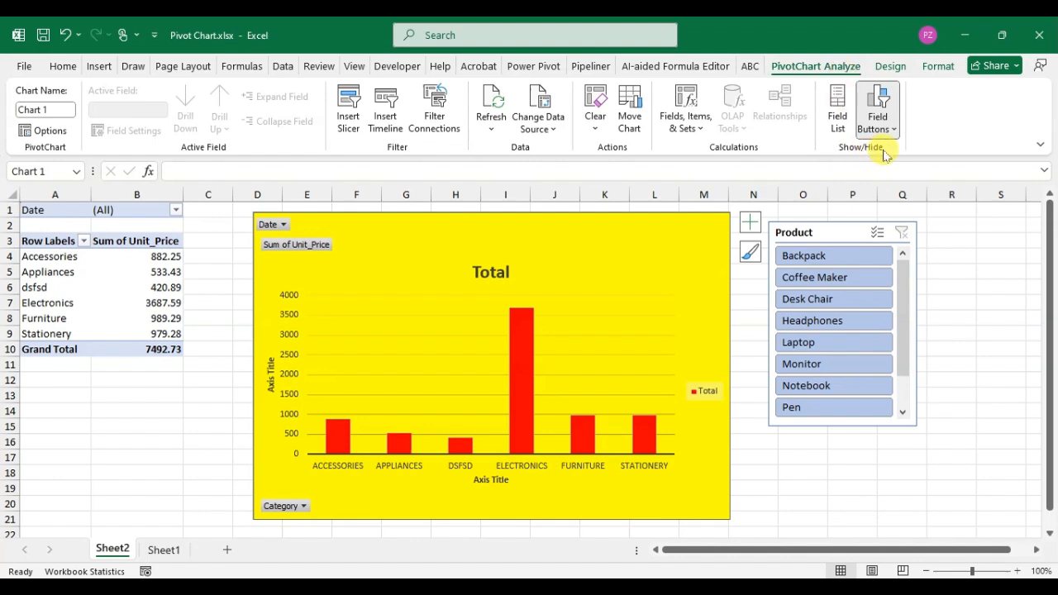
click(837, 120)
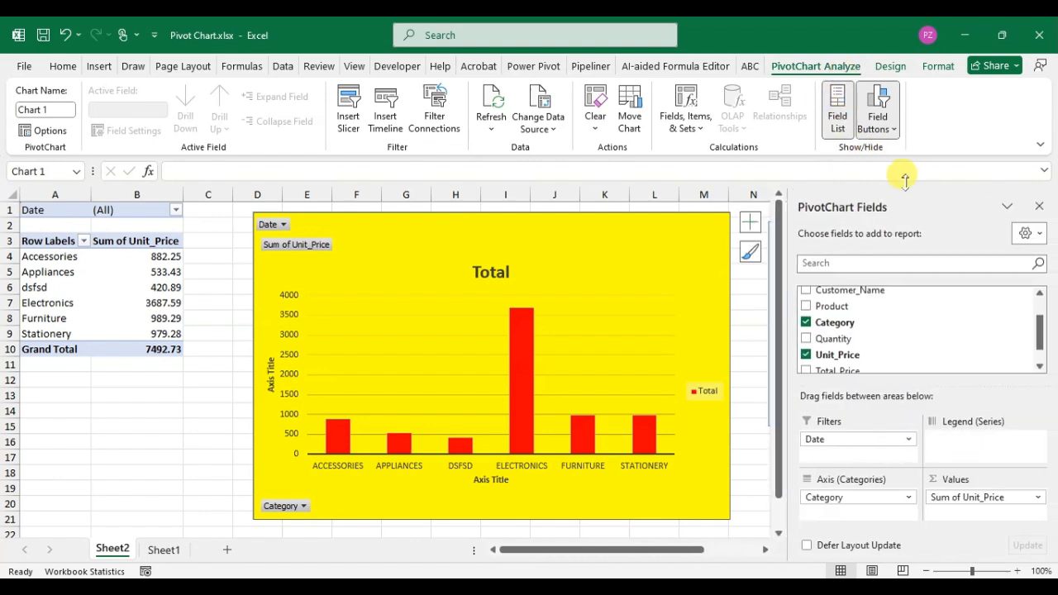